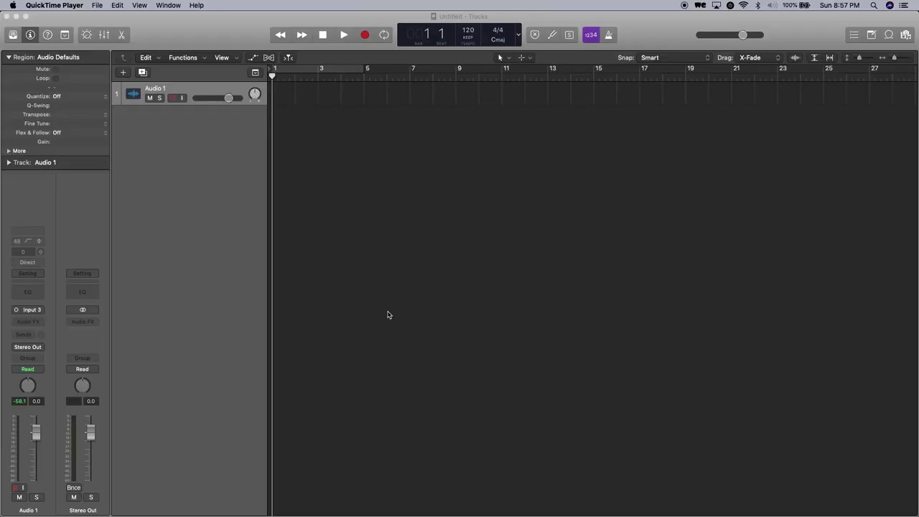
Add a new Software Instrument track to the project.
{"action": "left_click", "coordinate": [157, 25]}
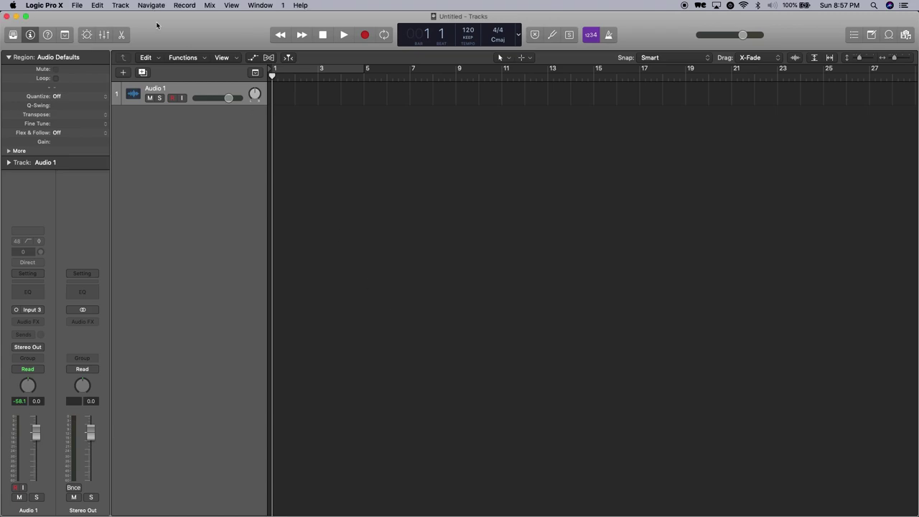
{"action": "left_click", "coordinate": [80, 5]}
{"action": "left_click", "coordinate": [131, 17]}
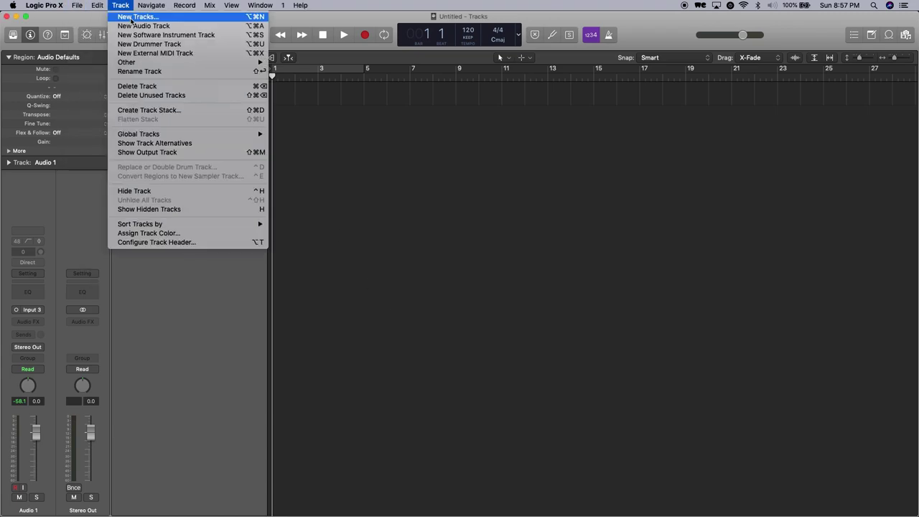
{"action": "left_click", "coordinate": [327, 48]}
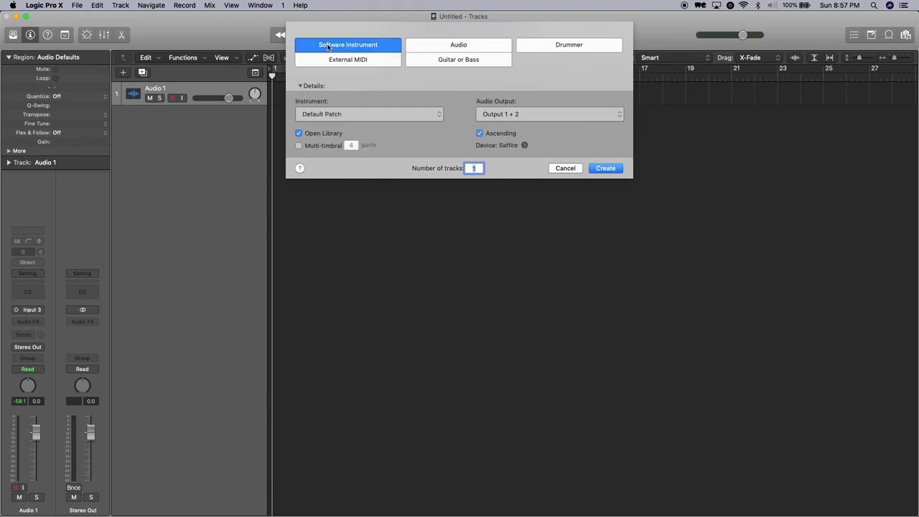
{"action": "key", "text": "Return"}
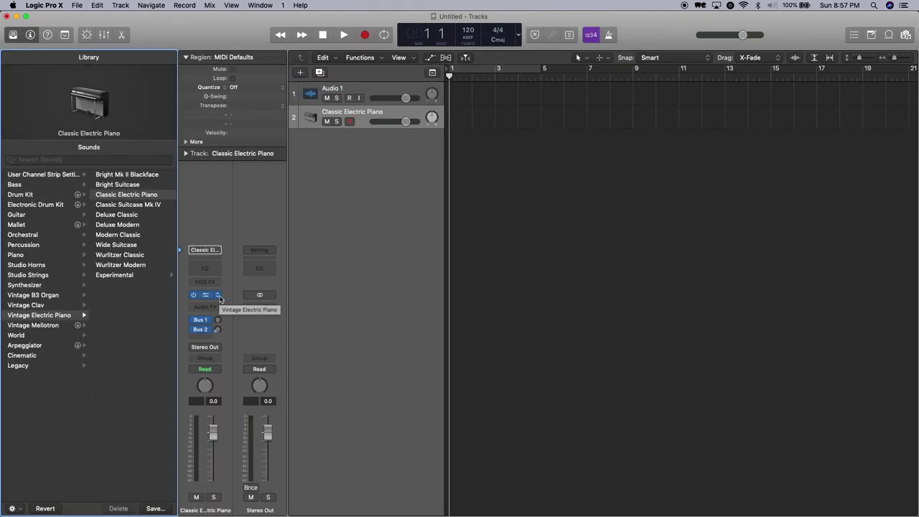
Load BIAS FX (Mono) from AU MIDI-controlled Effects > PositiveGrid as the track's instrument.
{"action": "left_click", "coordinate": [218, 296]}
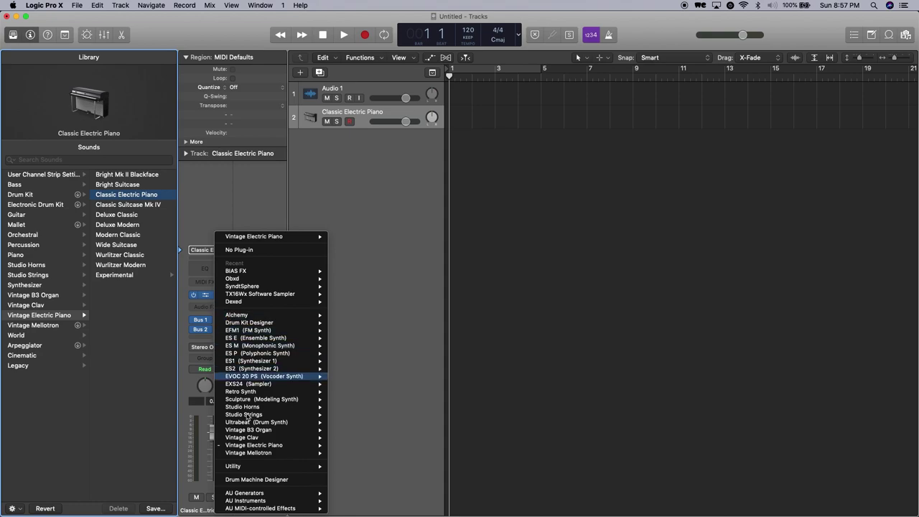
{"action": "mouse_move", "coordinate": [258, 508]}
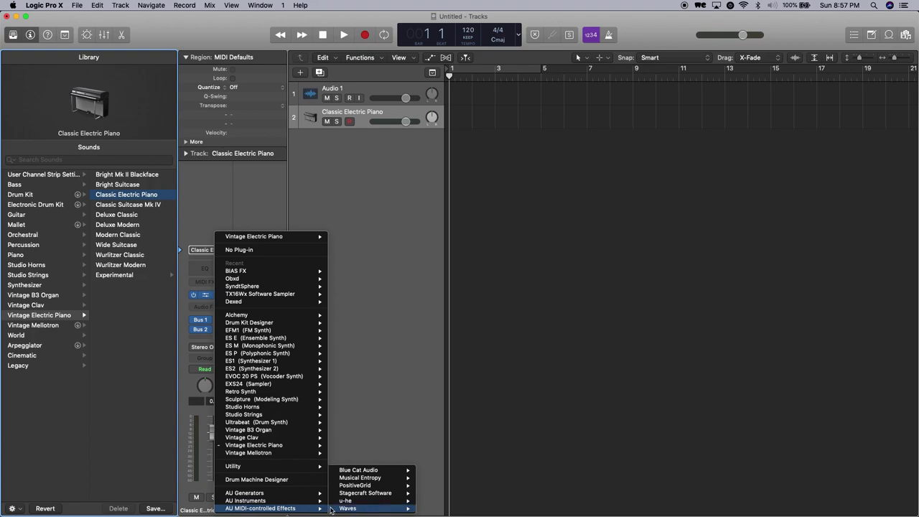
{"action": "mouse_move", "coordinate": [363, 485]}
{"action": "mouse_move", "coordinate": [438, 485]}
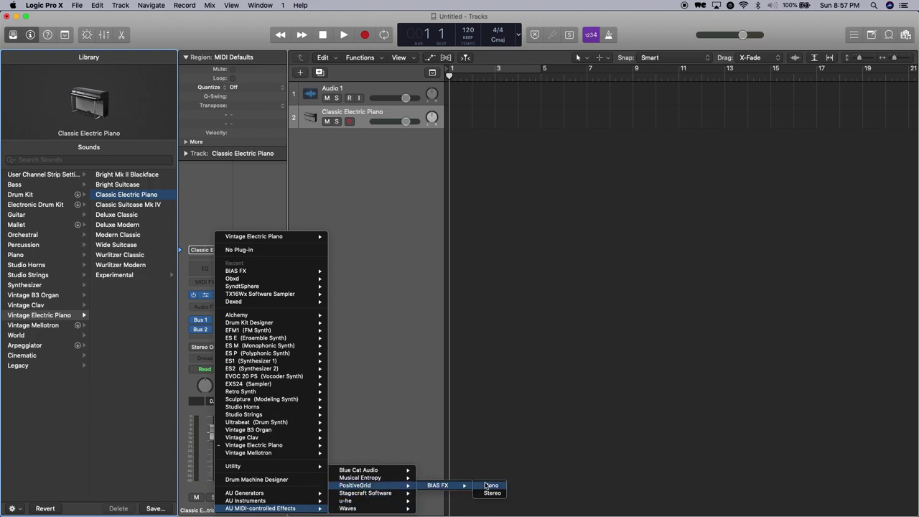
{"action": "left_click", "coordinate": [488, 486]}
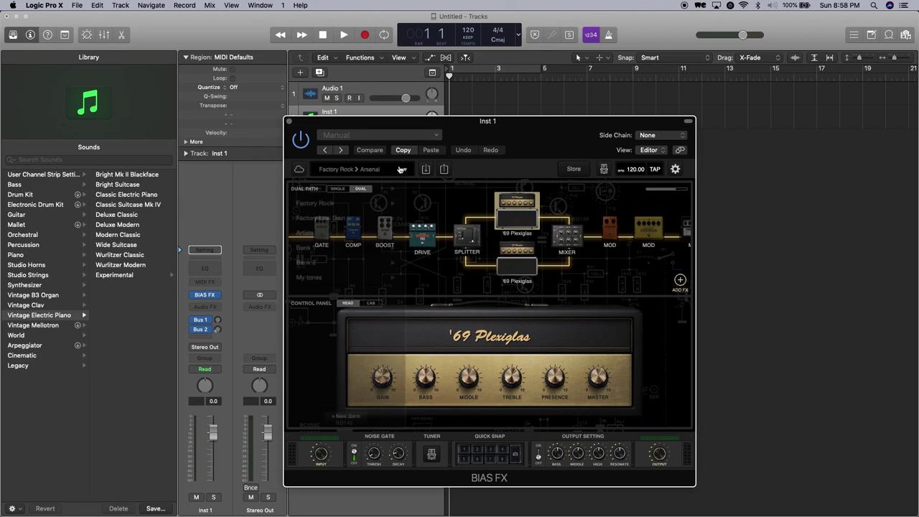
Confirm the Greasy 5150 Lead tone in My tones keeps MIDI PC 2, leaving it unchanged.
{"action": "left_click", "coordinate": [401, 169]}
{"action": "left_click", "coordinate": [328, 278]}
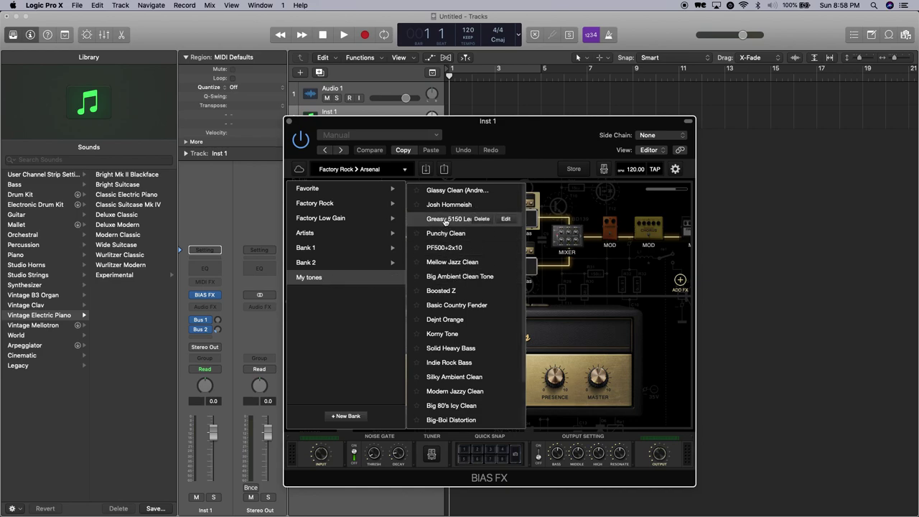
{"action": "left_click", "coordinate": [505, 219]}
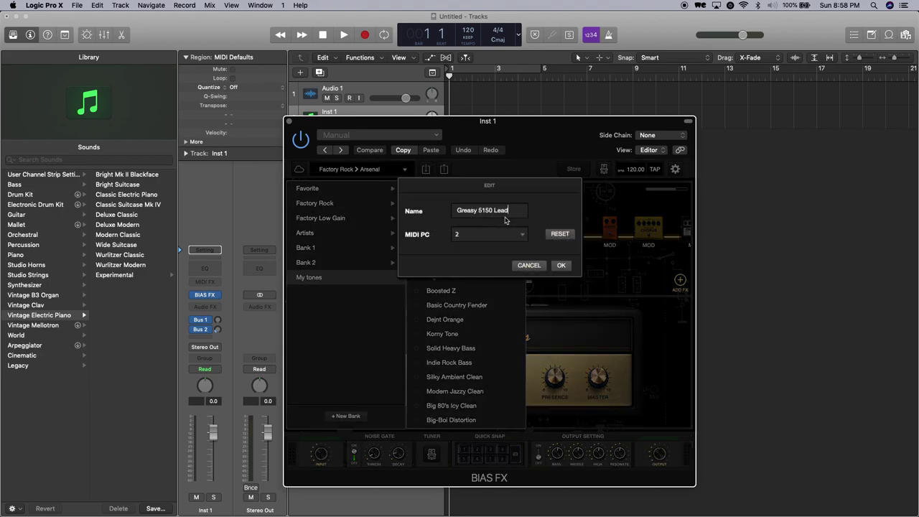
{"action": "left_click", "coordinate": [515, 241]}
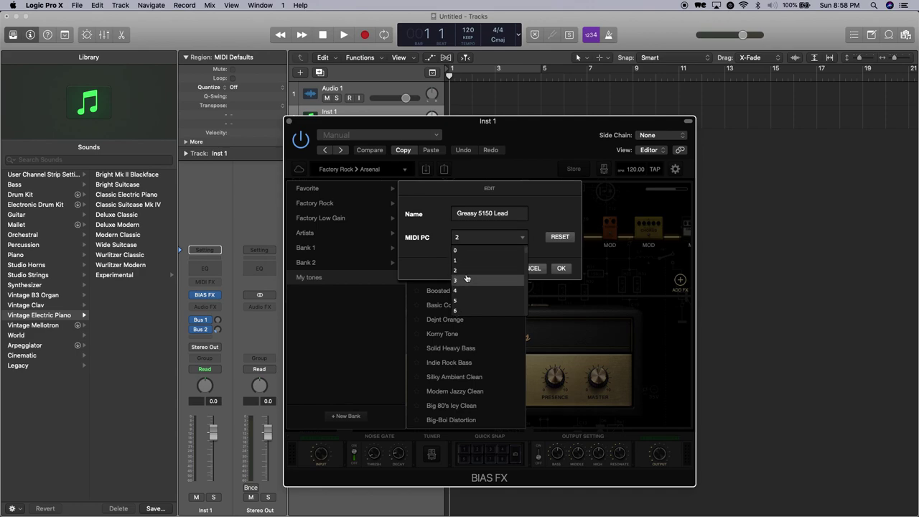
{"action": "left_click", "coordinate": [416, 245]}
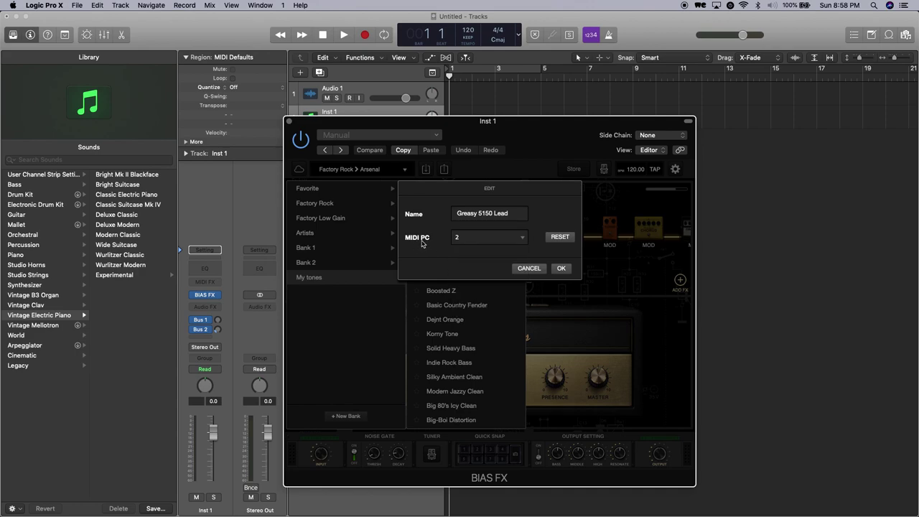
{"action": "left_click", "coordinate": [520, 269]}
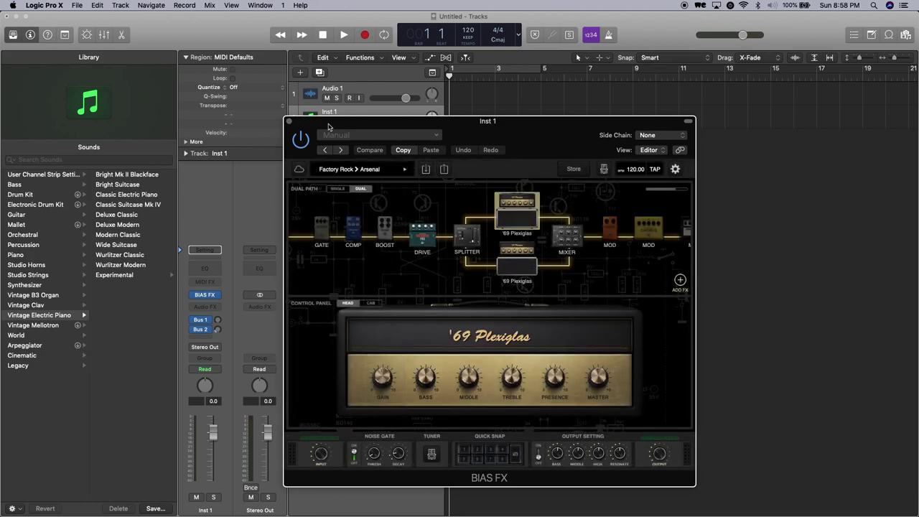
{"action": "left_click_drag", "start_coordinate": [329, 127], "coordinate": [168, 193]}
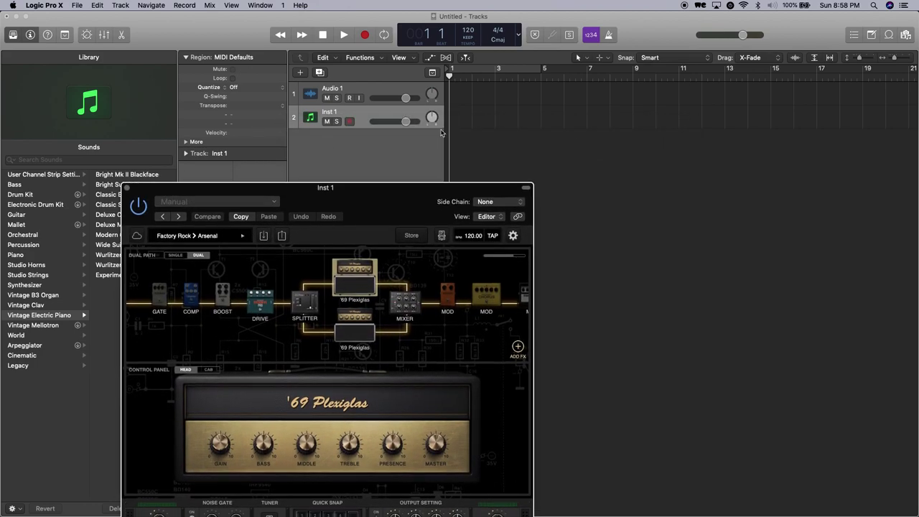
Set the secondary tool to Pencil, draw an empty region at bar 3 on Inst 1, and show its Event List.
{"action": "left_click", "coordinate": [605, 60]}
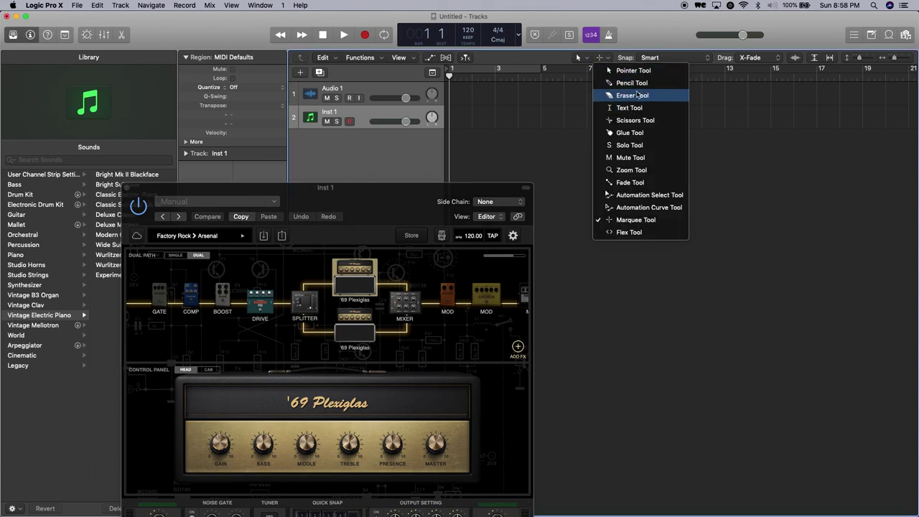
{"action": "left_click", "coordinate": [626, 79]}
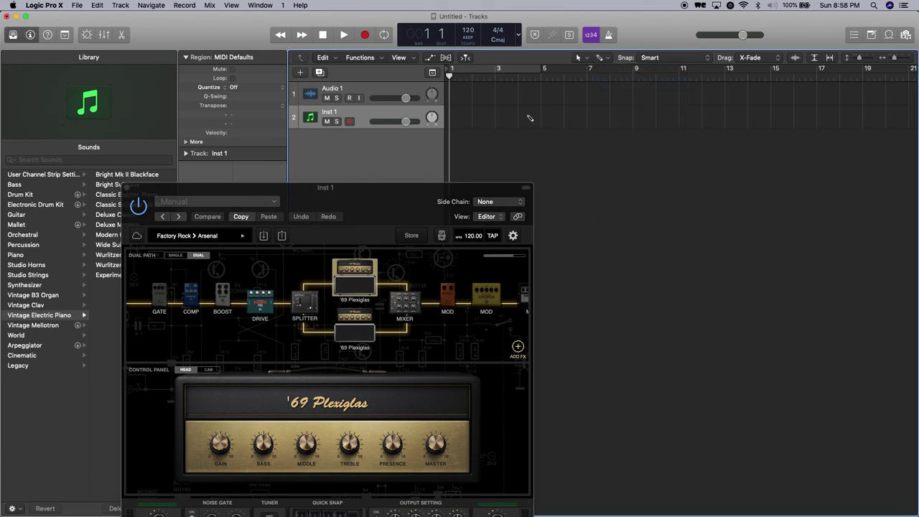
{"action": "left_click", "coordinate": [512, 119], "text": "super"}
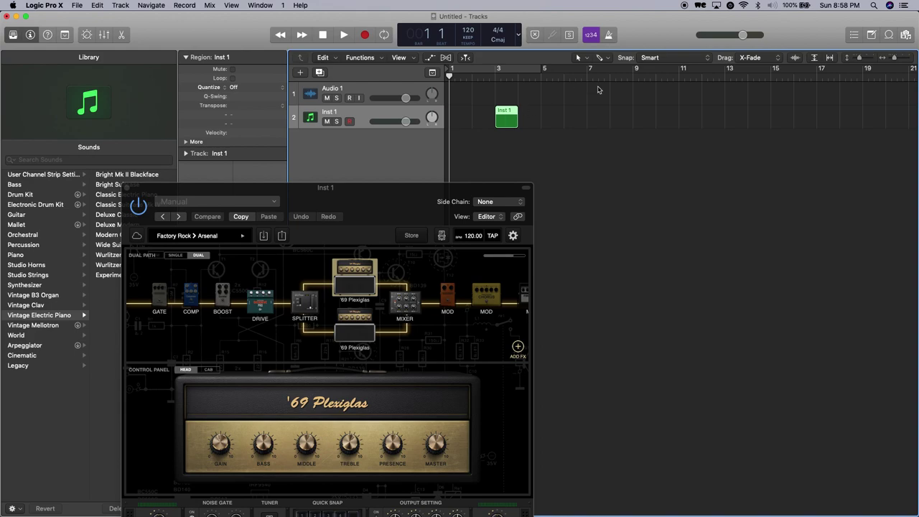
{"action": "key", "text": "d"}
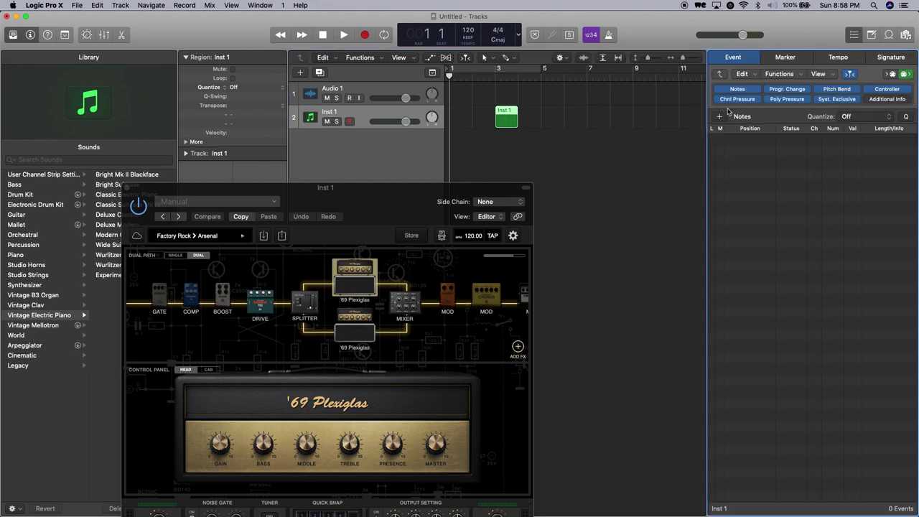
Add a Program Change event at 3 1 1 1 with value 2 in the Event List.
{"action": "left_click", "coordinate": [740, 116]}
{"action": "left_click", "coordinate": [749, 123]}
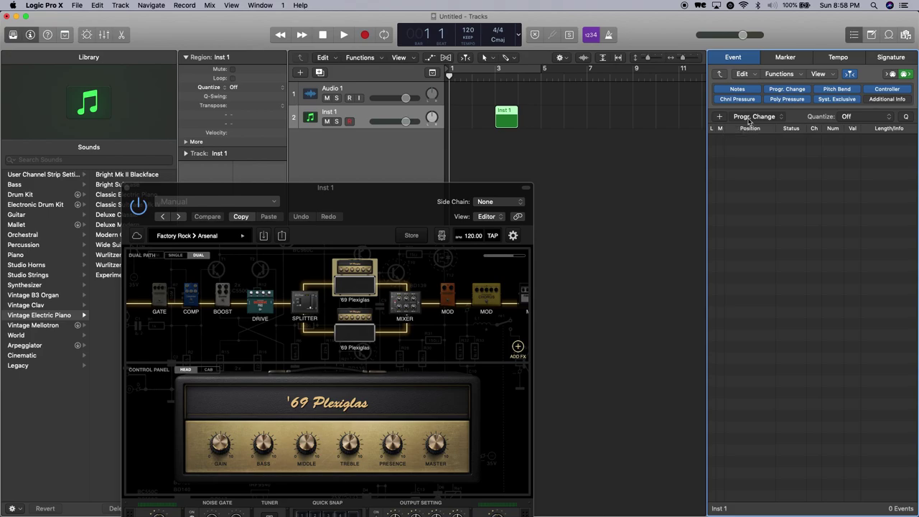
{"action": "left_click", "coordinate": [749, 117]}
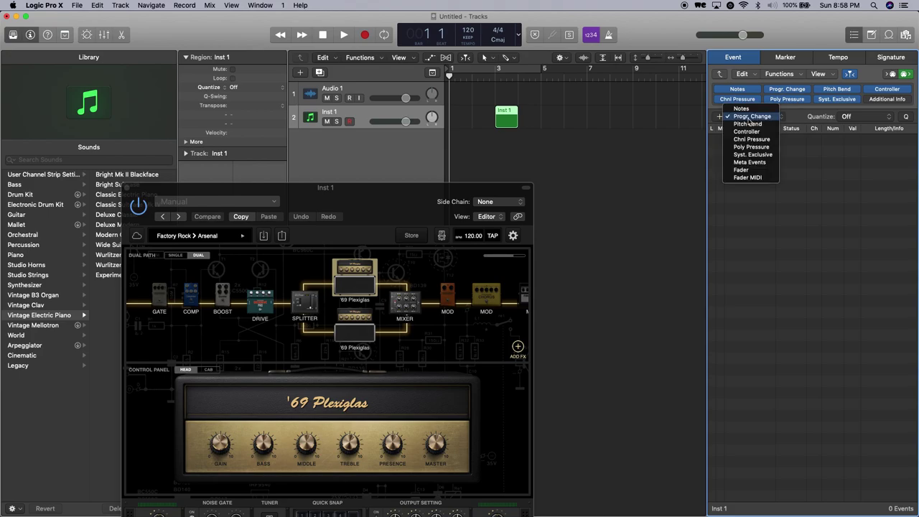
{"action": "left_click", "coordinate": [749, 120]}
{"action": "left_click", "coordinate": [573, 149]}
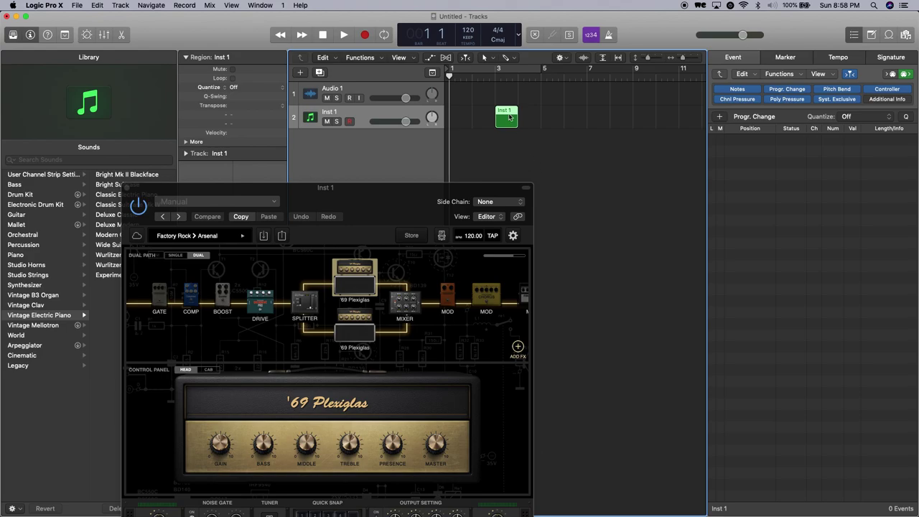
{"action": "left_click", "coordinate": [719, 117]}
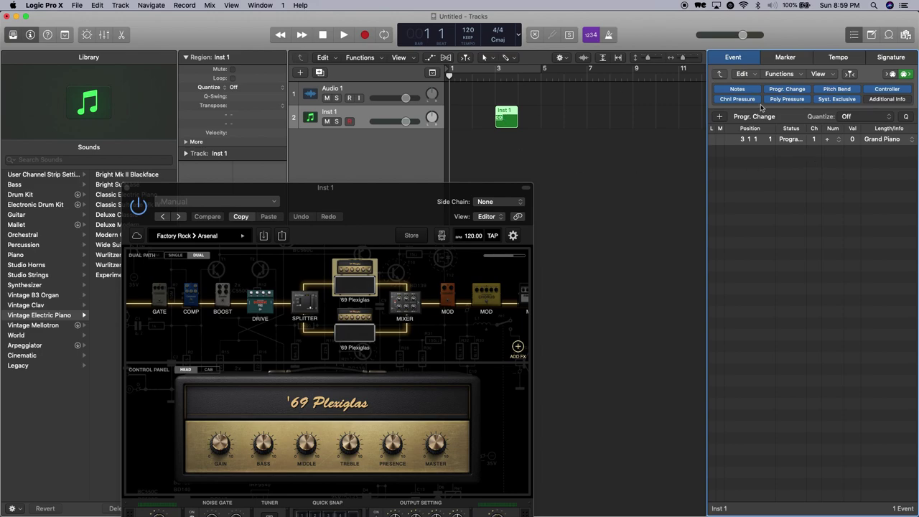
{"action": "left_click", "coordinate": [854, 143]}
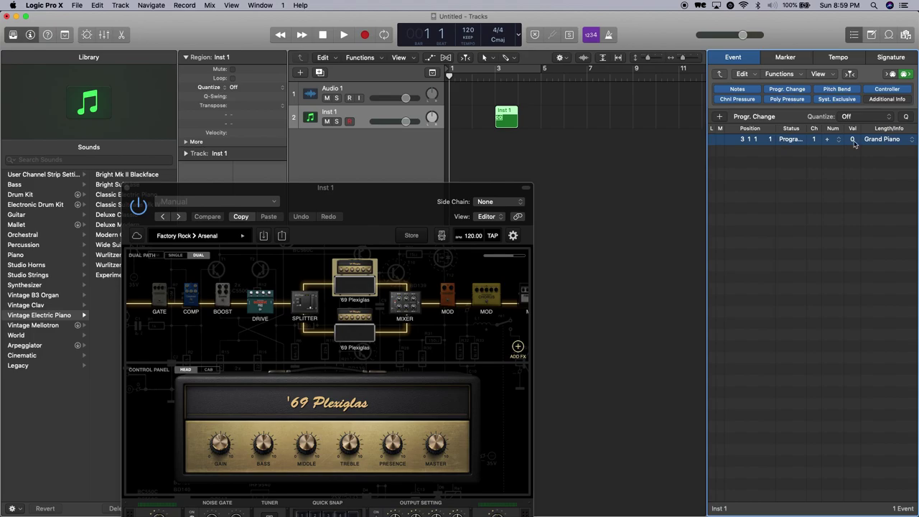
{"action": "double_click", "coordinate": [854, 143]}
{"action": "type", "text": "2"}
{"action": "key", "text": "Return"}
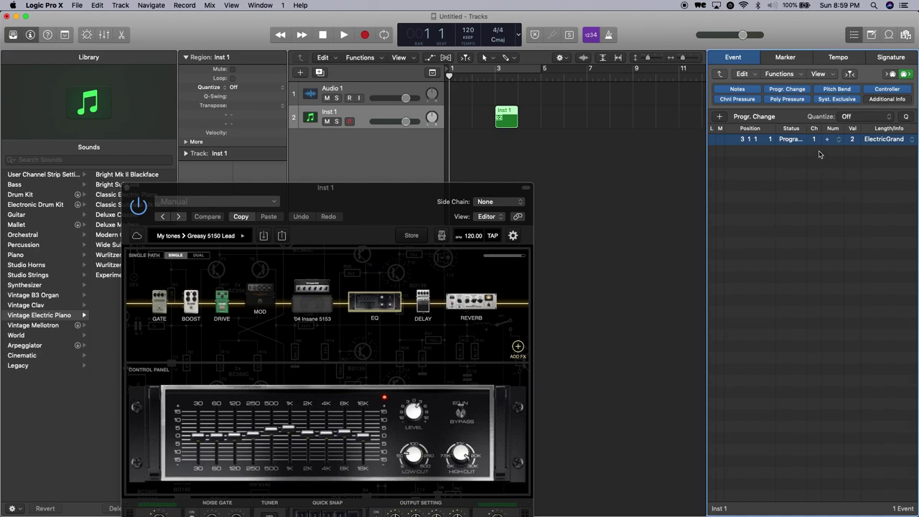
Show the BIAS FX MIDI Setting page to confirm MIDI Control on Channel 1.
{"action": "left_click", "coordinate": [513, 235]}
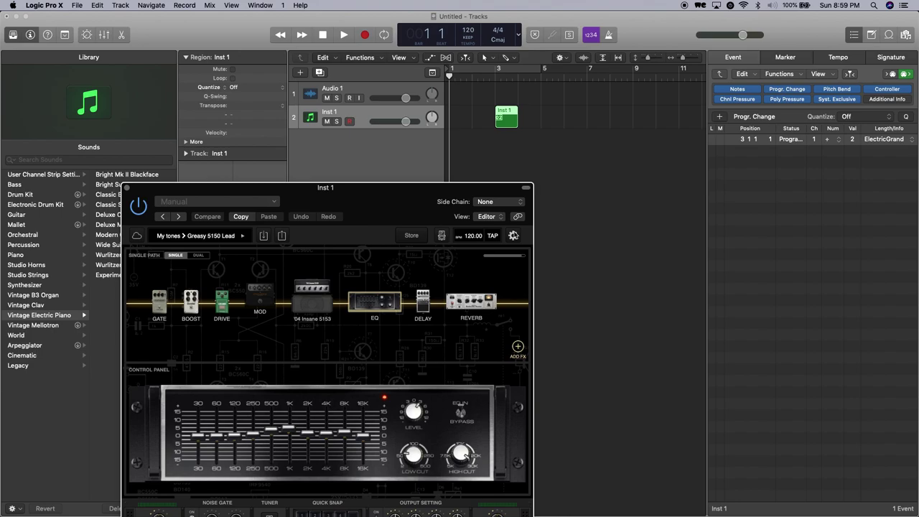
{"action": "left_click", "coordinate": [513, 235]}
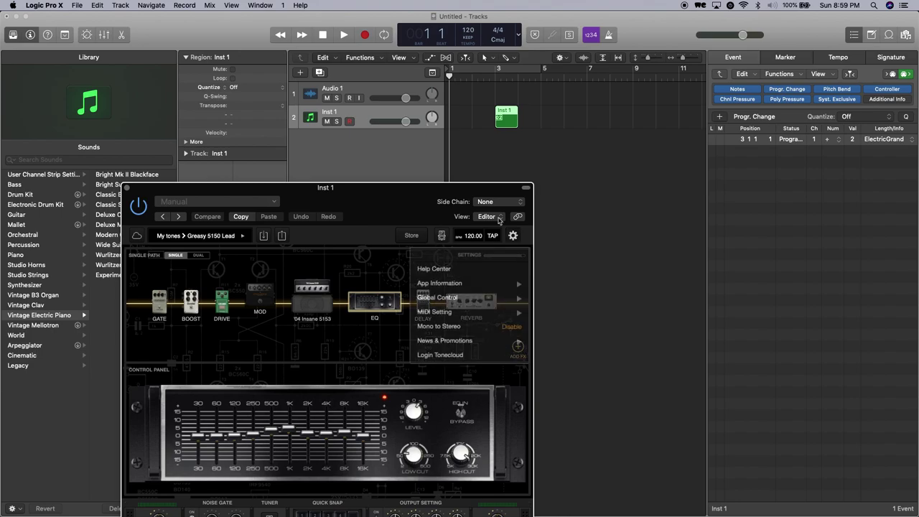
{"action": "left_click", "coordinate": [441, 313]}
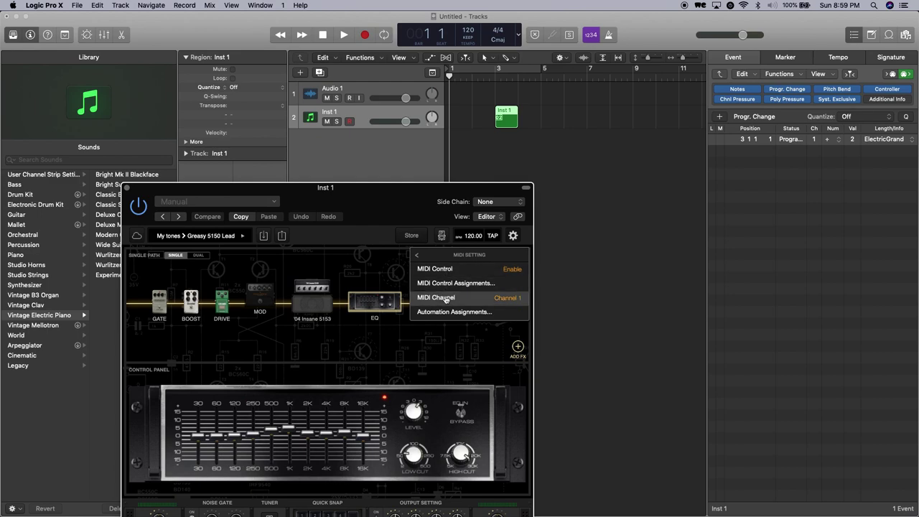
{"action": "left_click", "coordinate": [685, 191]}
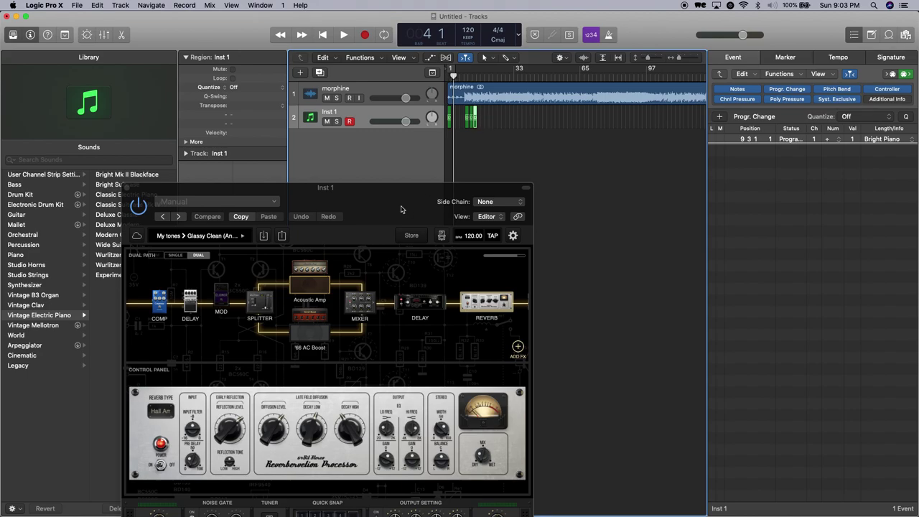
Raise the BIAS FX window and set its Side Chain source to Input 1.
{"action": "left_click_drag", "start_coordinate": [401, 209], "coordinate": [401, 155]}
{"action": "left_click", "coordinate": [493, 147]}
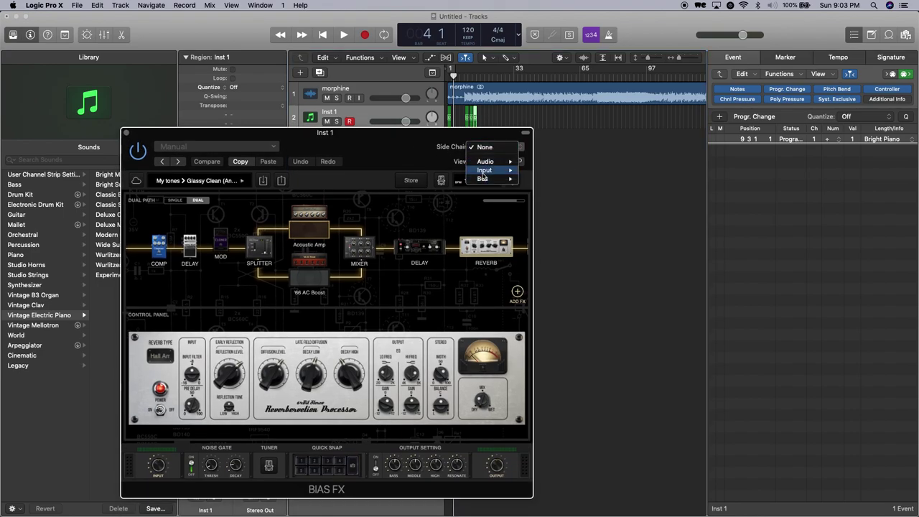
{"action": "mouse_move", "coordinate": [502, 170]}
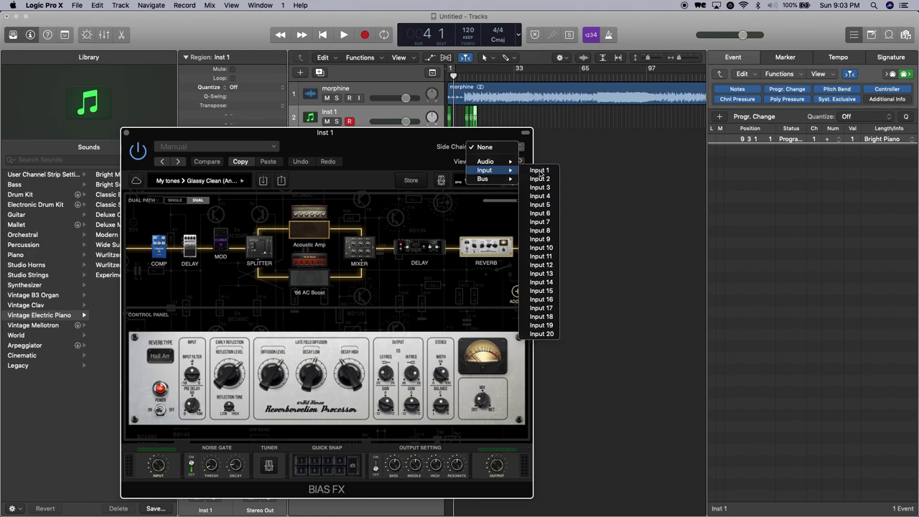
{"action": "left_click", "coordinate": [539, 173]}
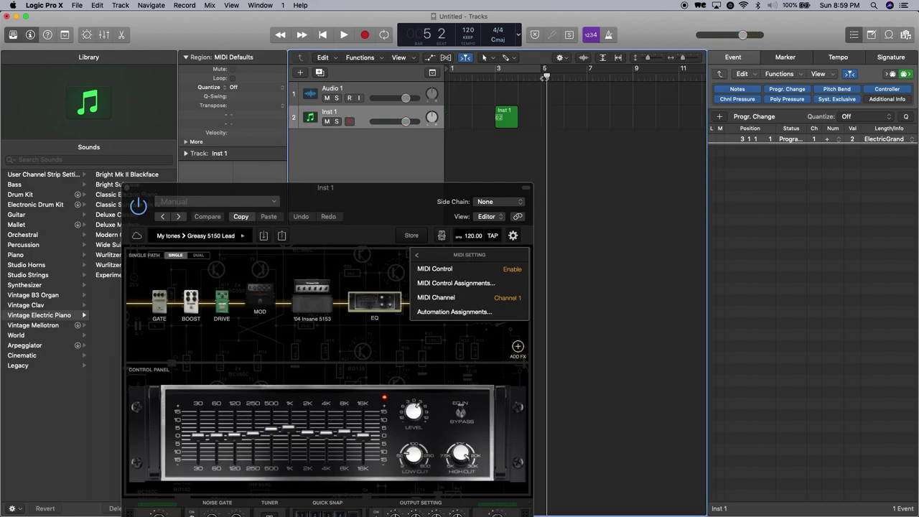
Duplicate the program-change region to bar 5 and lower its value to 1.
{"action": "left_click", "coordinate": [511, 119]}
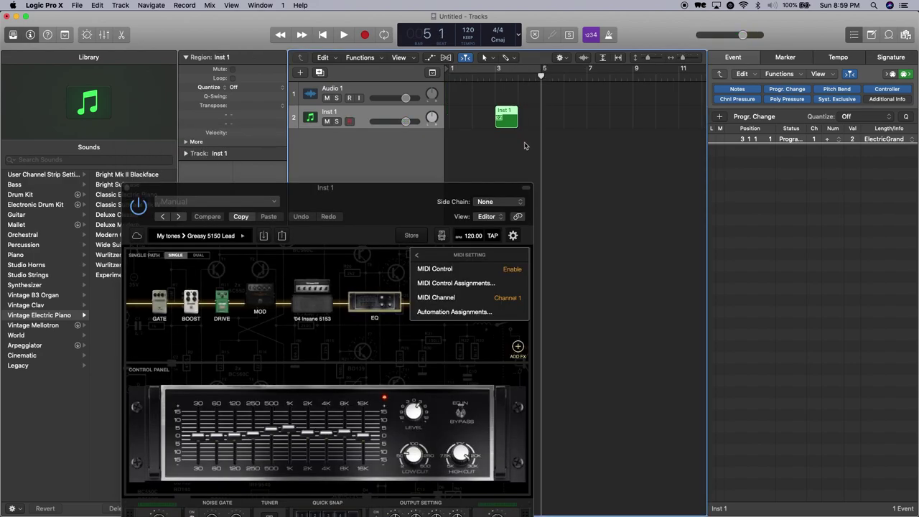
{"action": "key", "text": "cmd+v"}
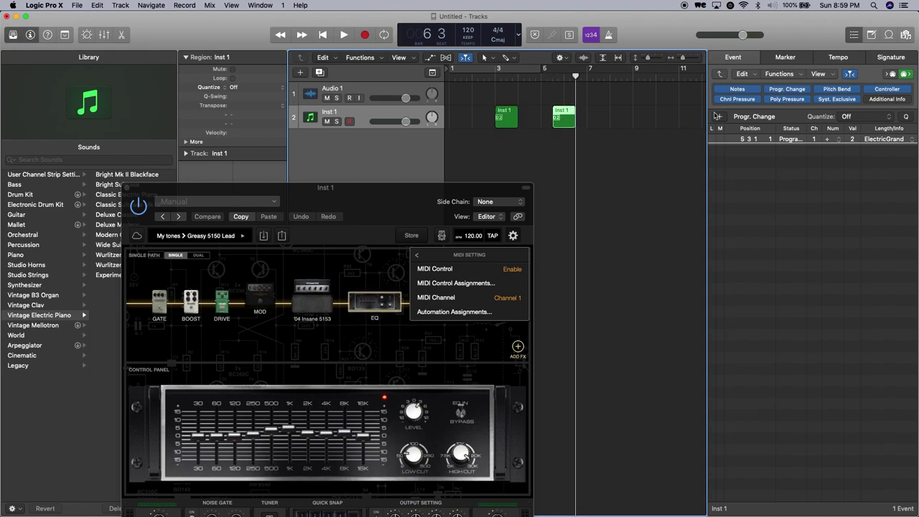
{"action": "left_click", "coordinate": [855, 140]}
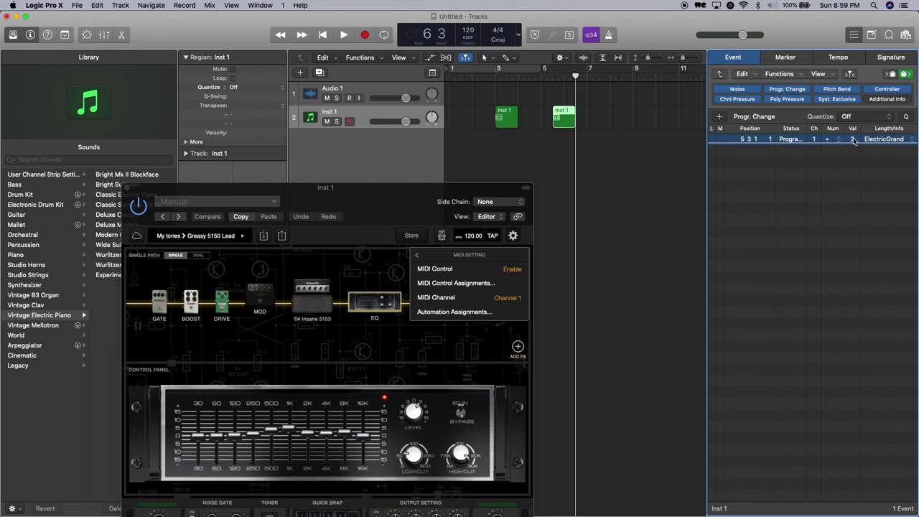
{"action": "left_click_drag", "start_coordinate": [854, 140], "coordinate": [854, 145]}
{"action": "left_click", "coordinate": [579, 169]}
Load the BLUES 3 (Lead) preset in BIAS FX and play from the start.
{"action": "left_click", "coordinate": [488, 76]}
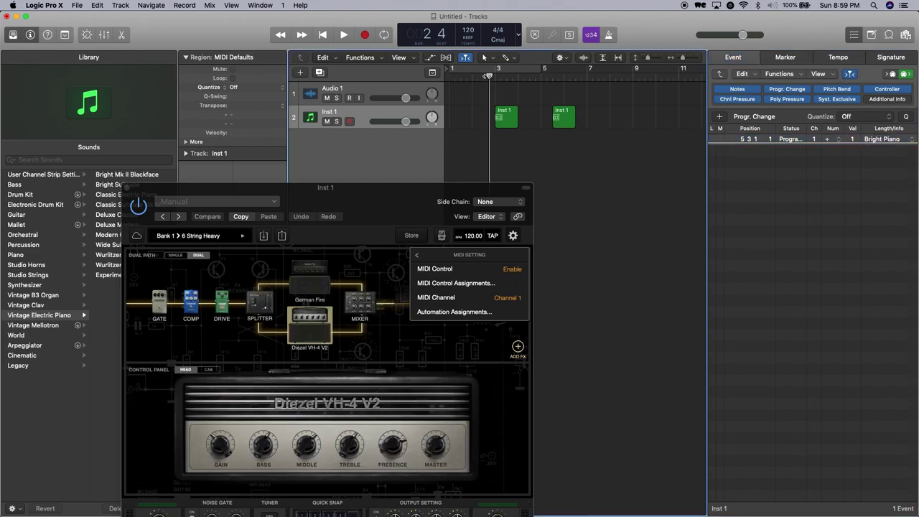
{"action": "left_click", "coordinate": [244, 237]}
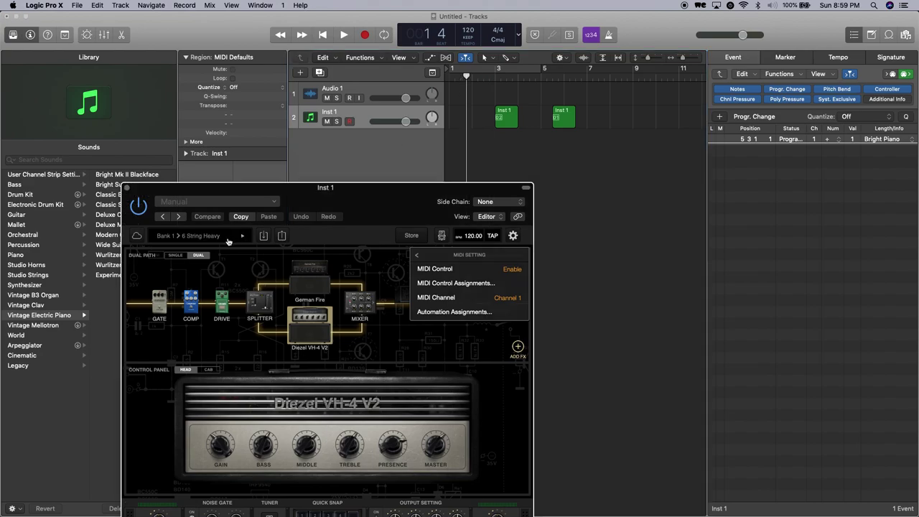
{"action": "left_click", "coordinate": [181, 238]}
{"action": "mouse_move", "coordinate": [158, 284]}
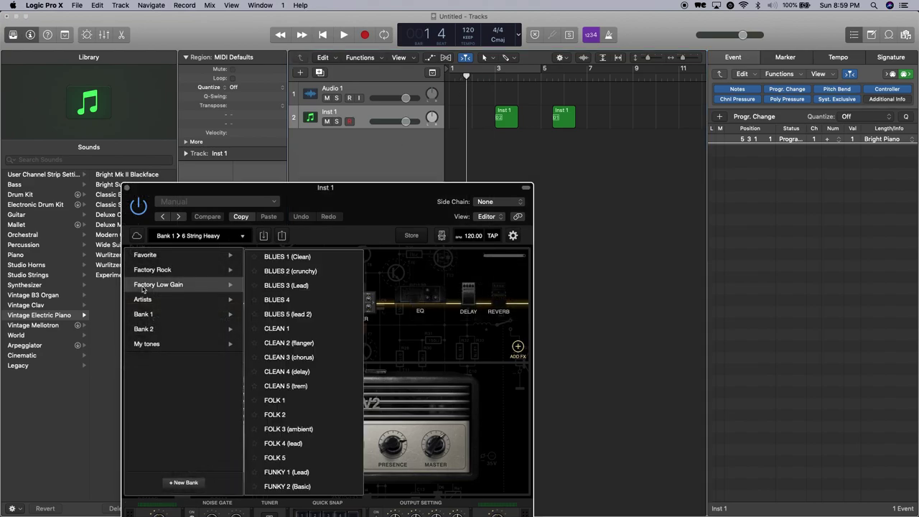
{"action": "left_click", "coordinate": [287, 285]}
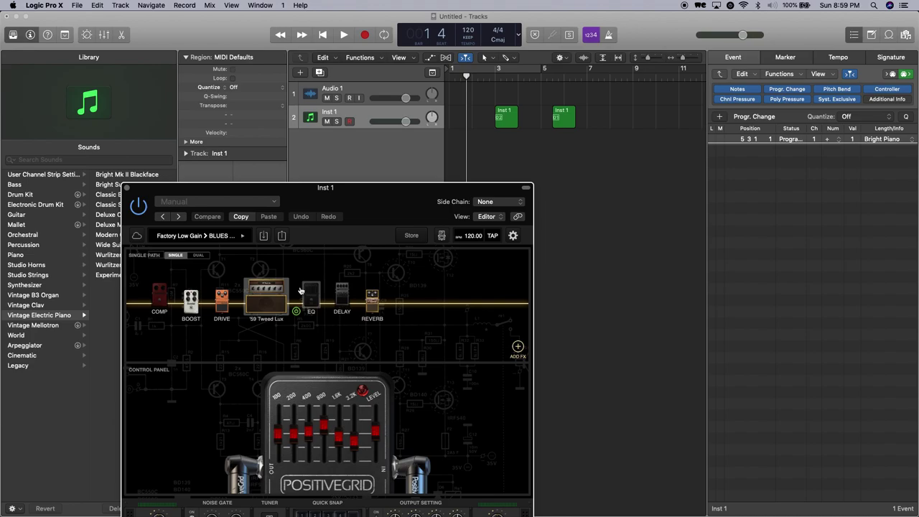
{"action": "key", "text": "space"}
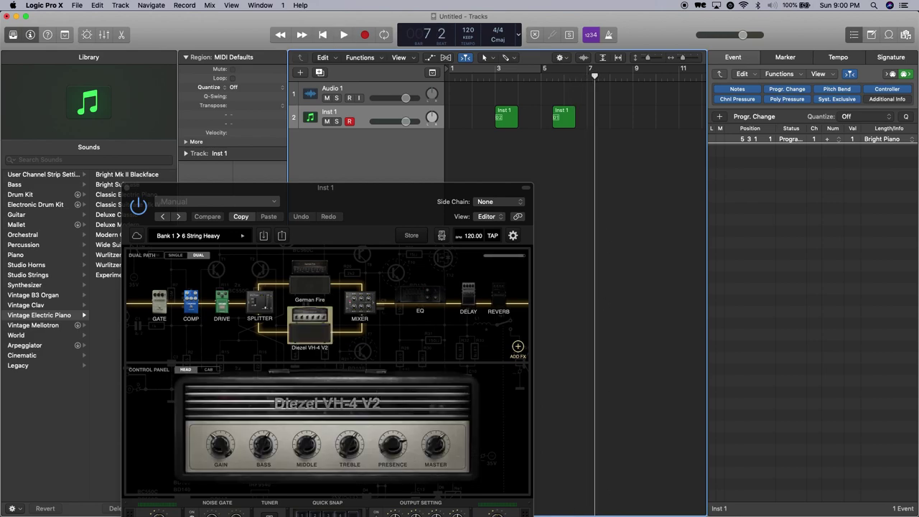
Place morphine.mp3 at bar 1 on Audio 1 and add a program-change region at bar 1 on Inst 1.
{"action": "left_click_drag", "start_coordinate": [578, 379], "coordinate": [503, 88]}
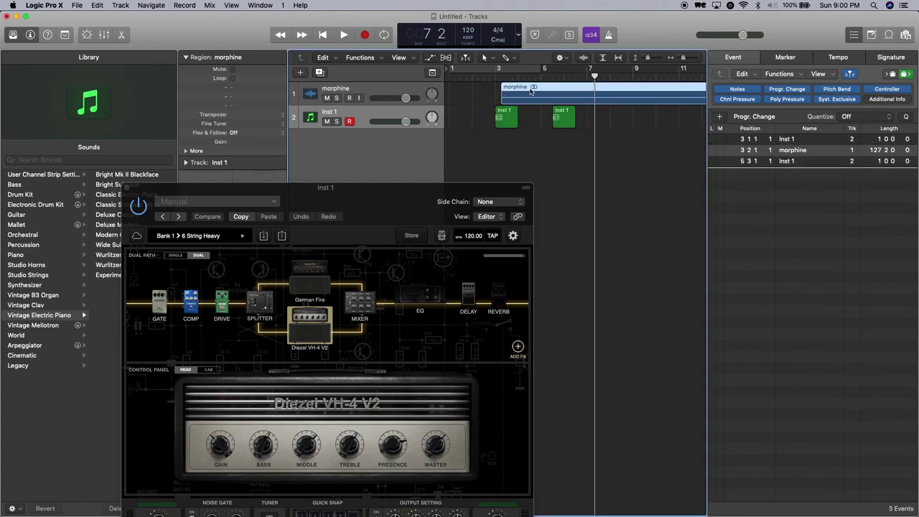
{"action": "left_click_drag", "start_coordinate": [503, 89], "coordinate": [431, 94]}
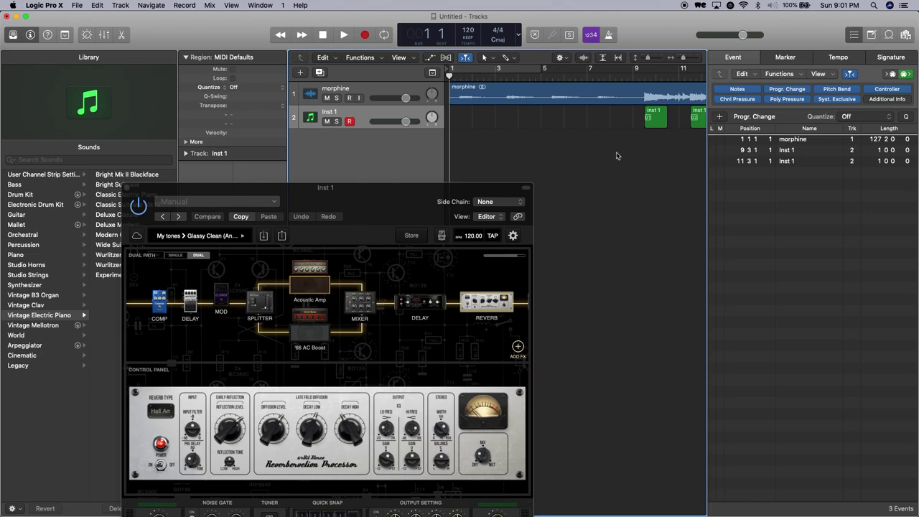
{"action": "double_click", "coordinate": [493, 122]}
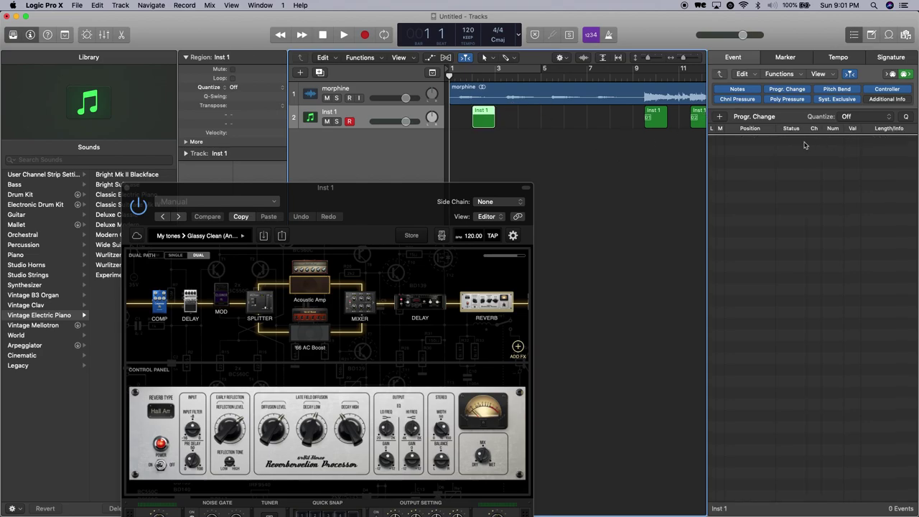
{"action": "left_click", "coordinate": [715, 120]}
{"action": "left_click", "coordinate": [666, 182]}
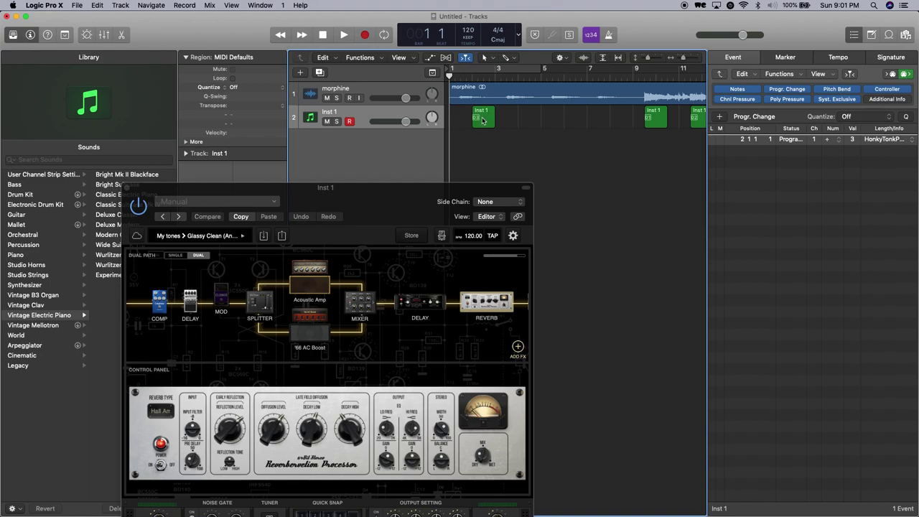
{"action": "left_click_drag", "start_coordinate": [482, 120], "coordinate": [448, 120]}
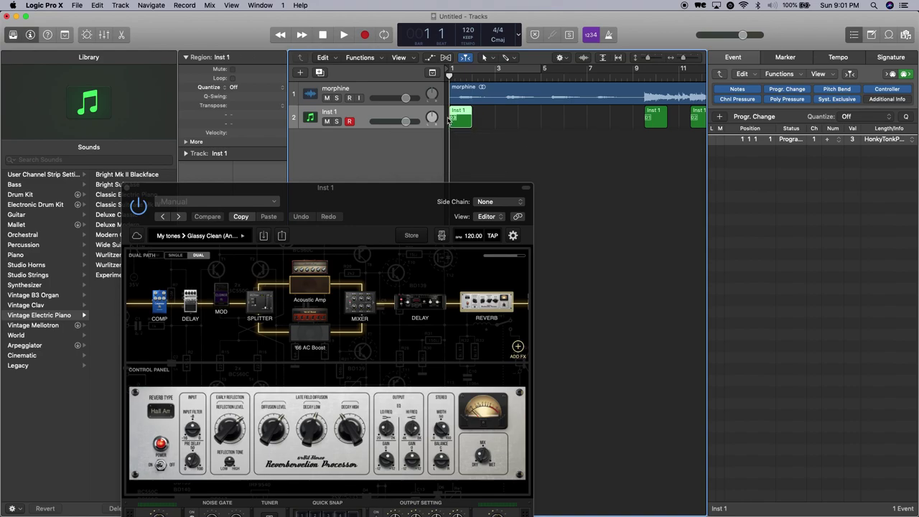
{"action": "key", "text": "space"}
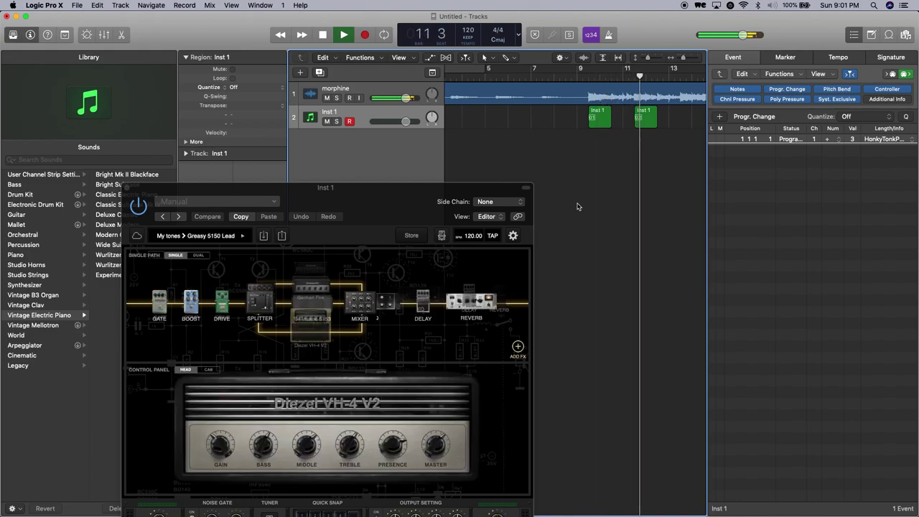
Paste a copy of the Bright Piano program-change region near bar 13 and zoom out.
{"action": "left_click", "coordinate": [595, 123]}
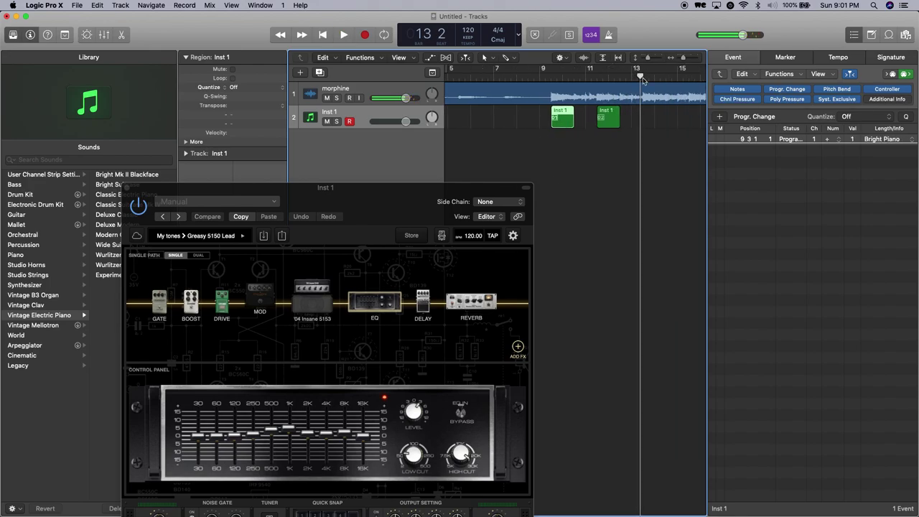
{"action": "key", "text": "super+v"}
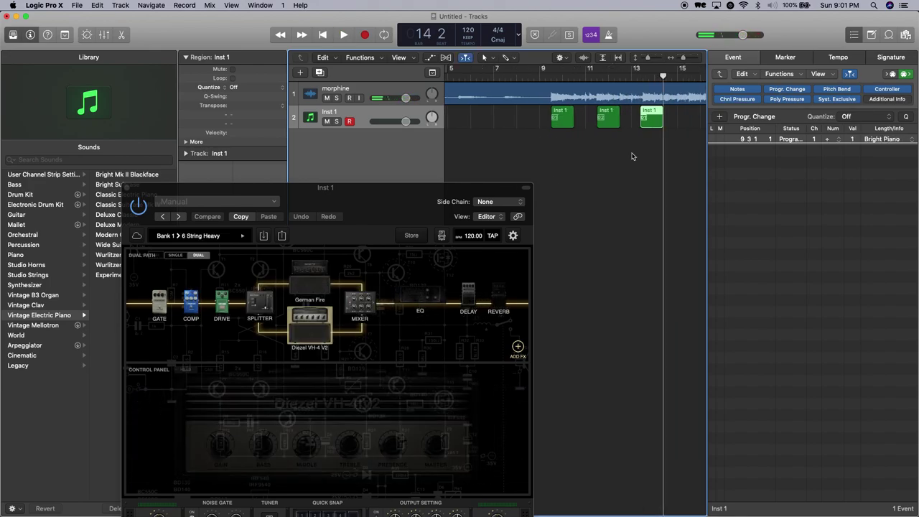
{"action": "key", "text": "z"}
{"action": "left_click", "coordinate": [454, 76]}
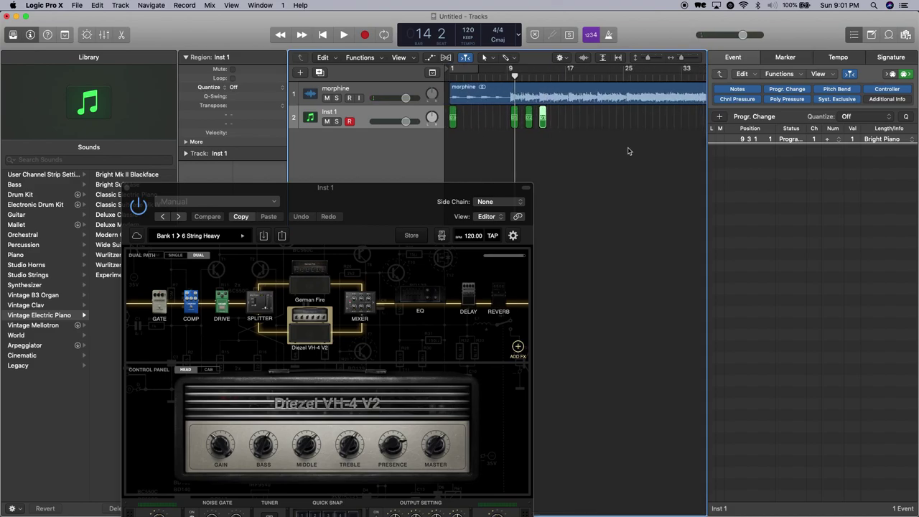